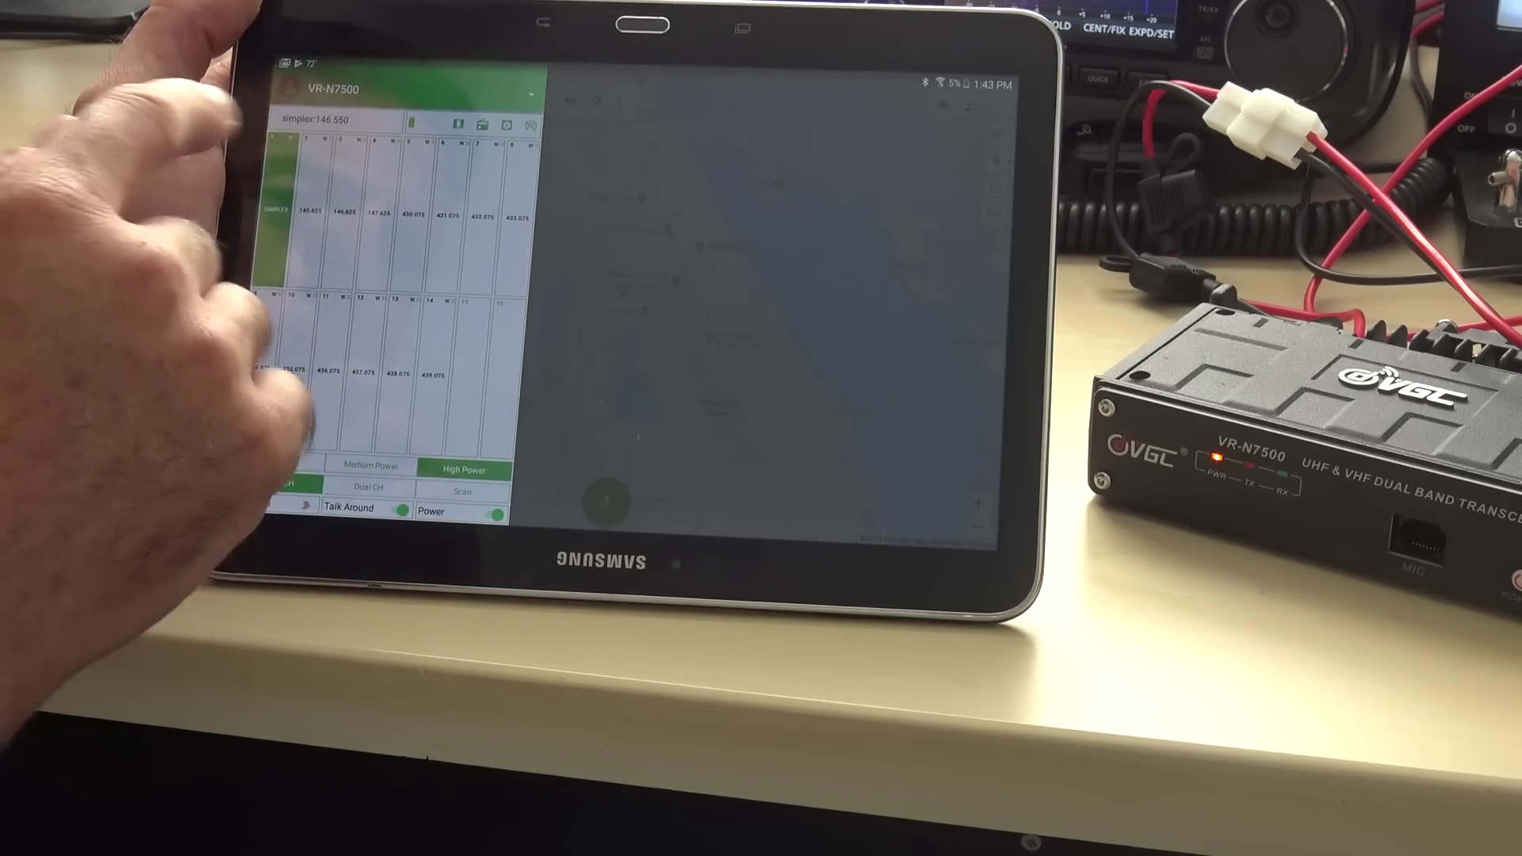
Step: Close the channel panel to view the full map
left_click(648, 339)
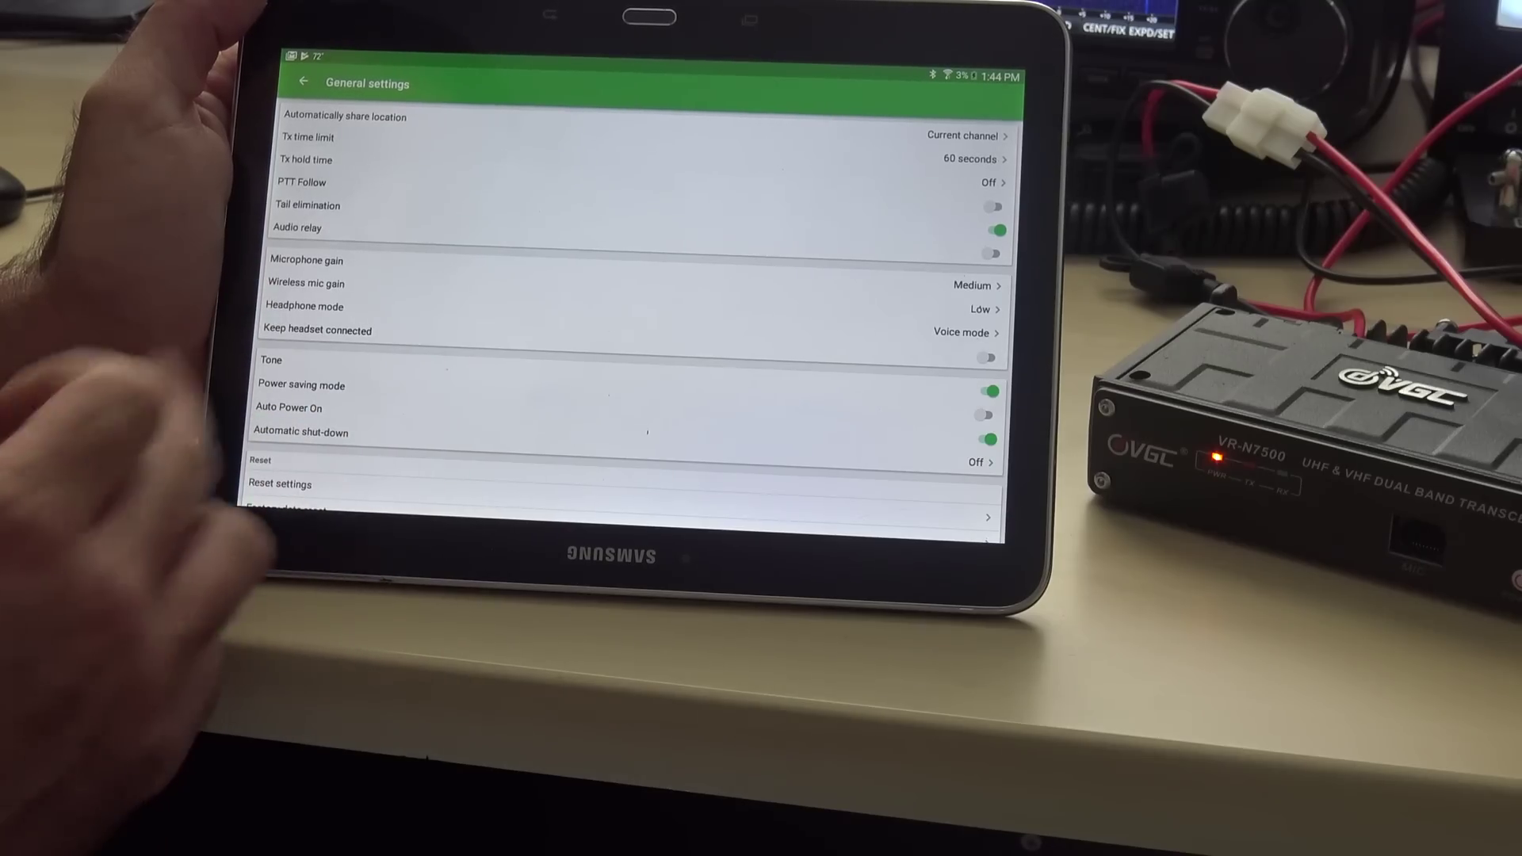
scroll(594, 357, "down", 1)
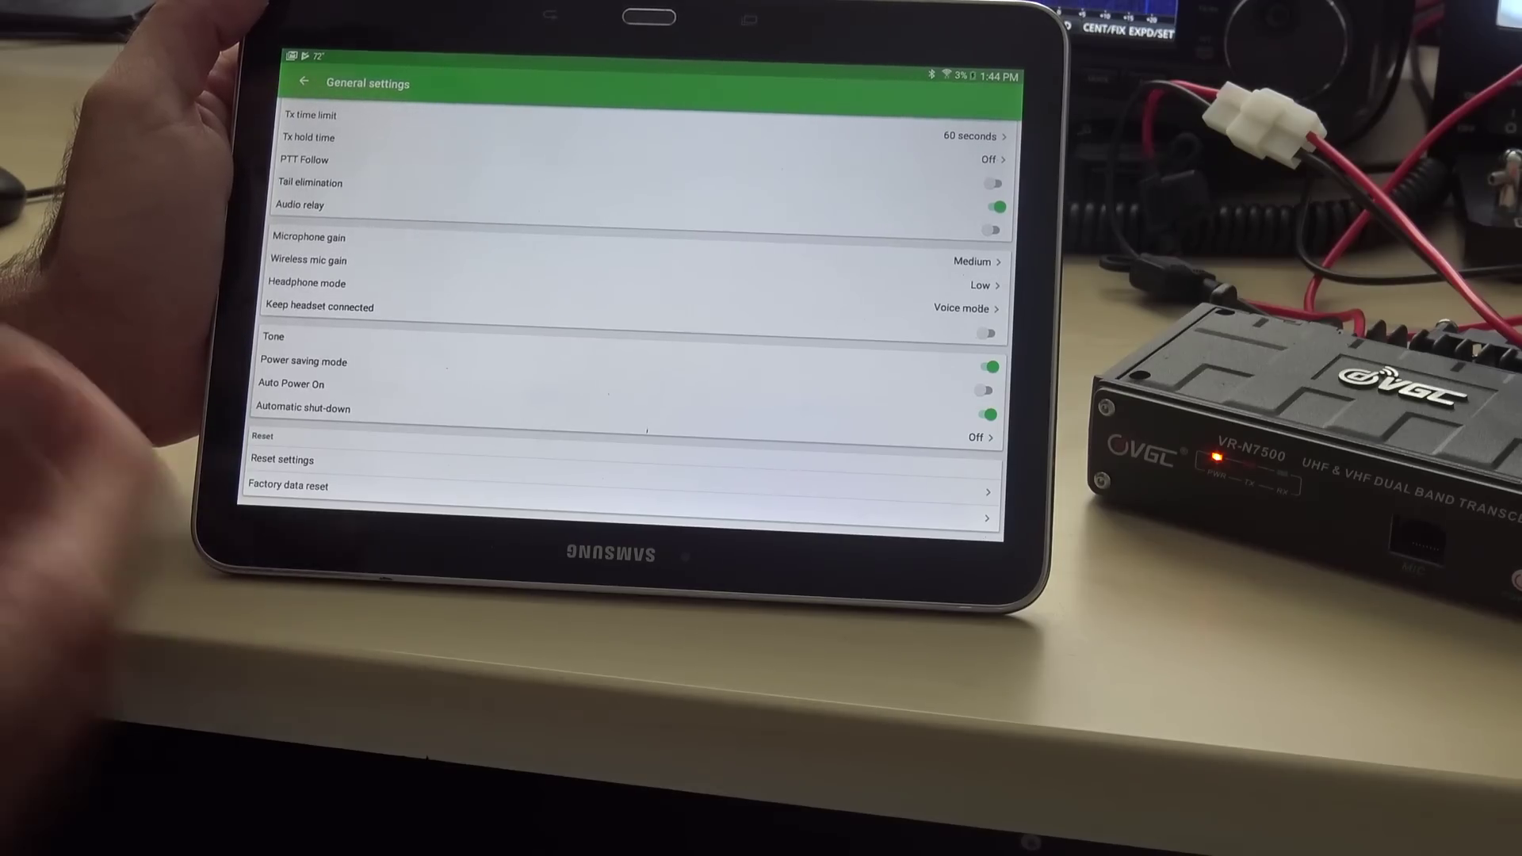
scroll(357, 356, "up", 1)
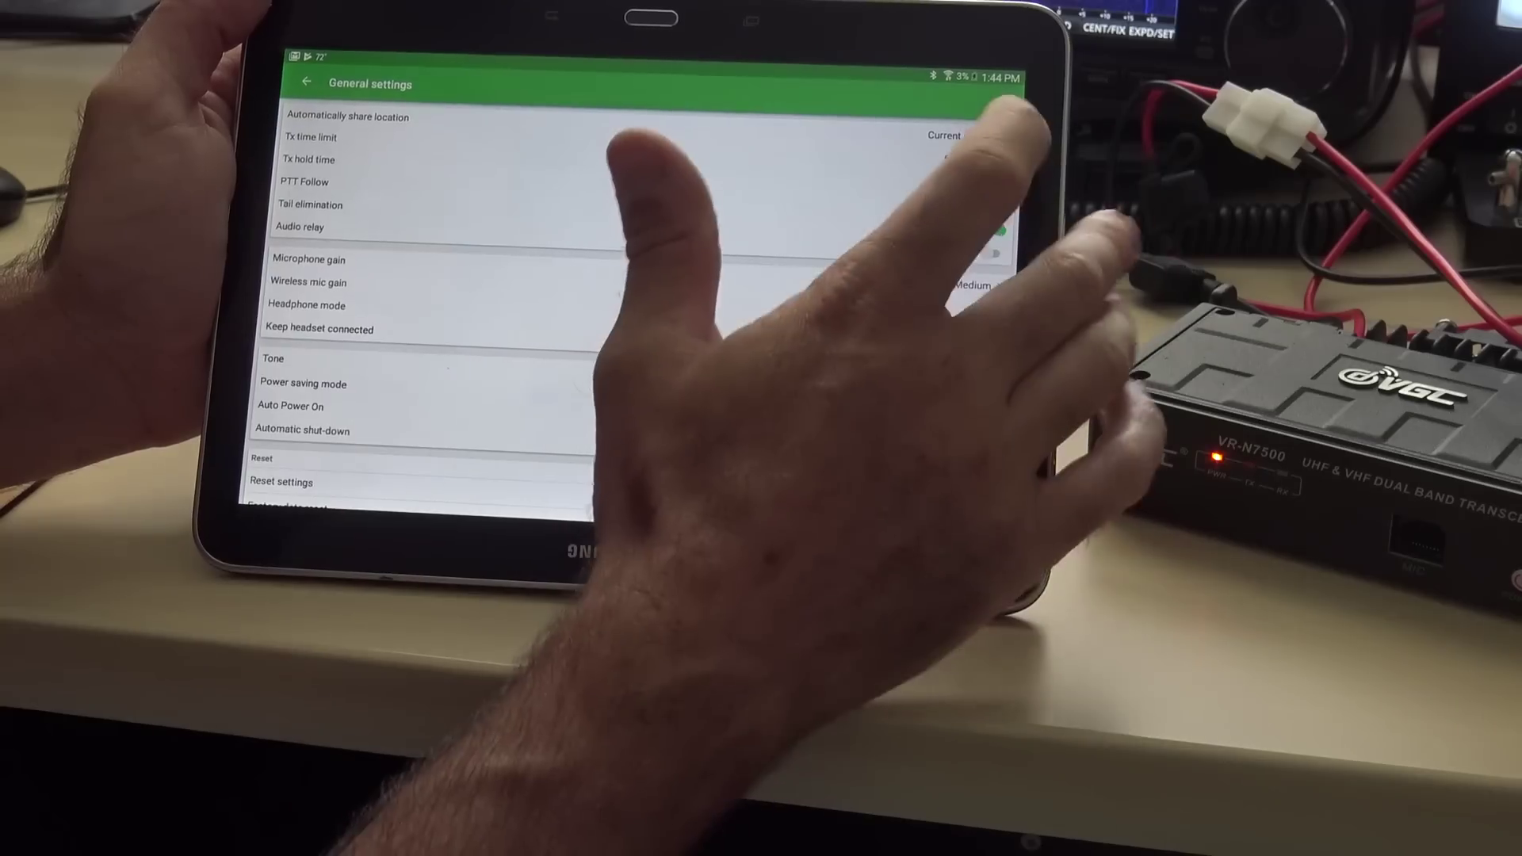
Step: Share location automatically on the current channel, then back out to the main screen
left_click(963, 134)
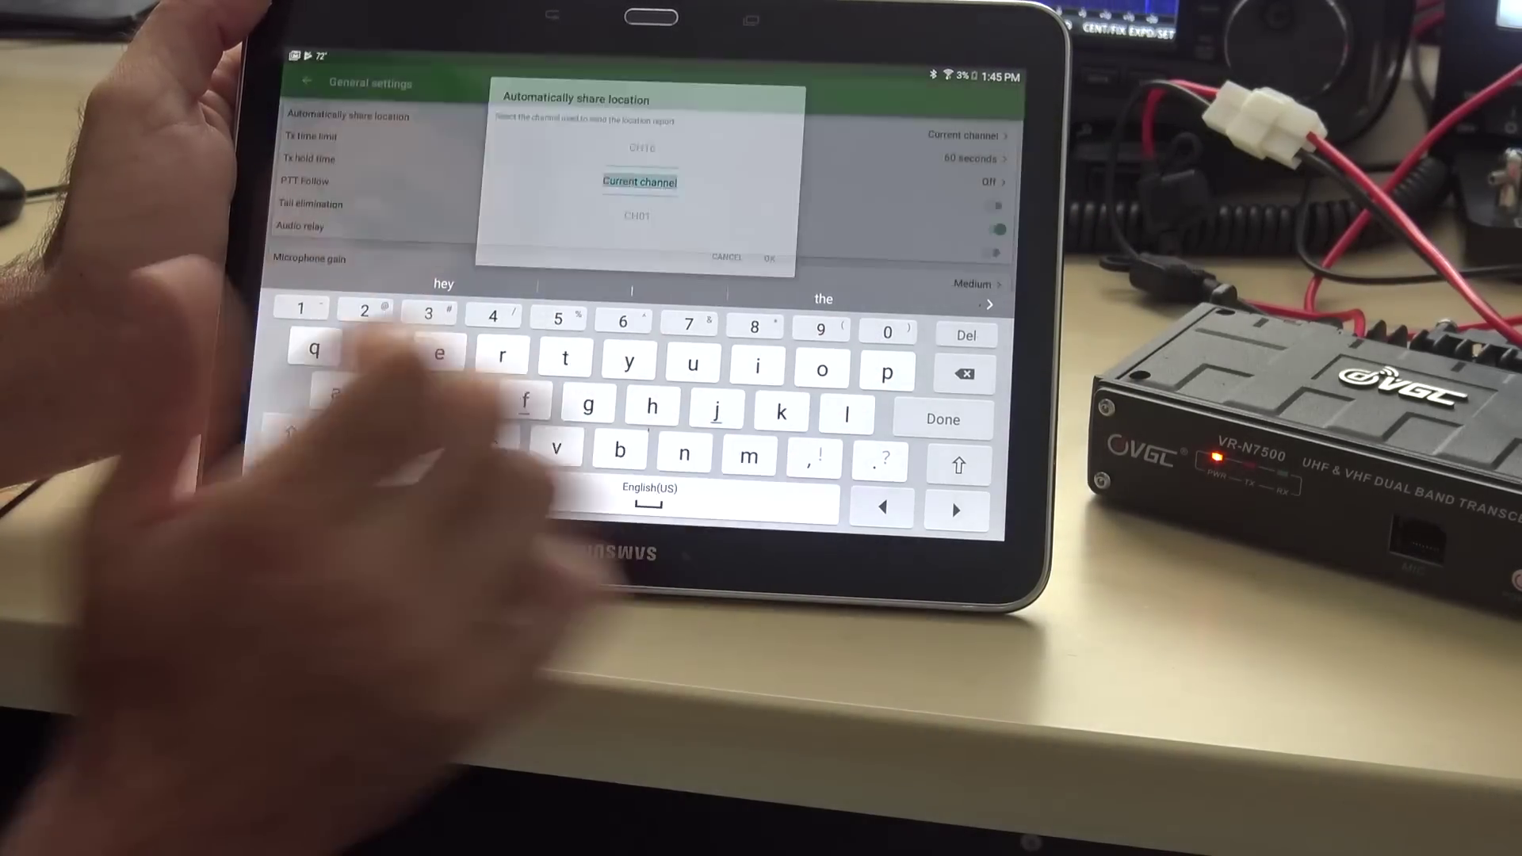
left_click(768, 258)
left_click(302, 81)
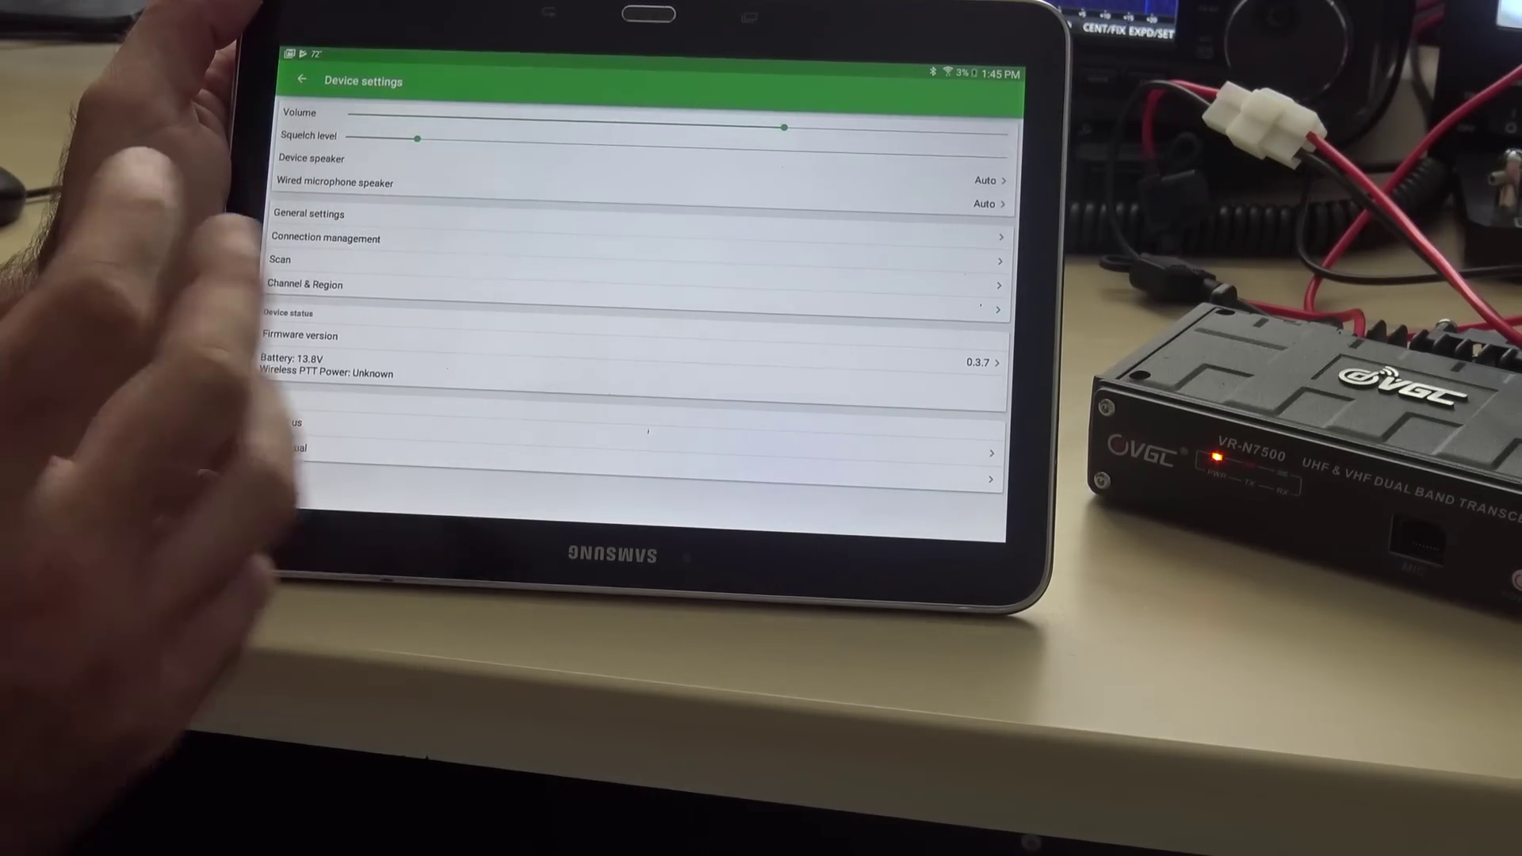
left_click(304, 82)
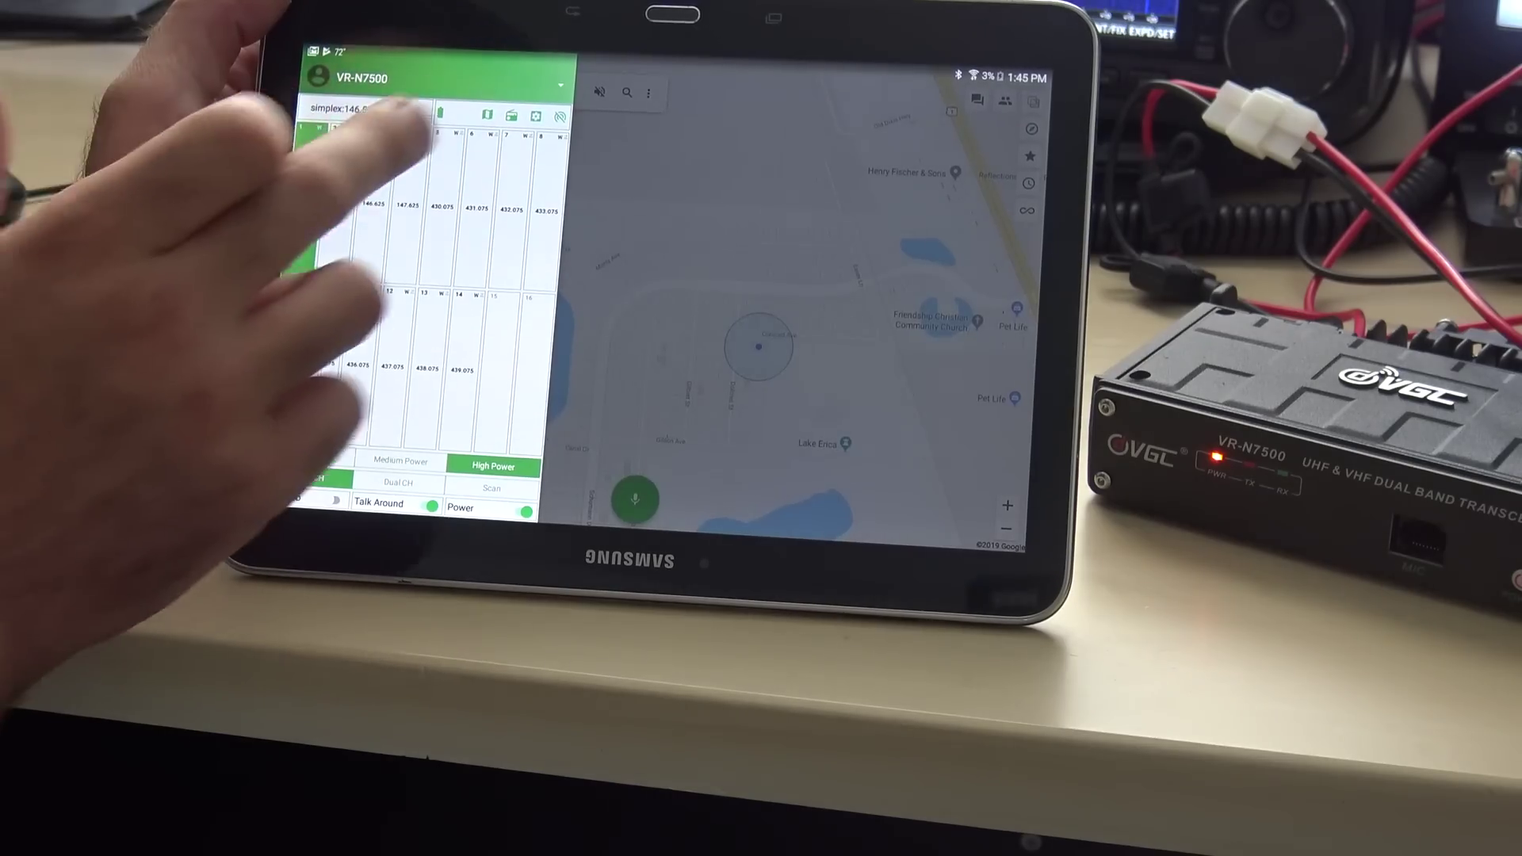
Step: Open the VR-N7500 device menu and try joining a network channel
left_click(548, 82)
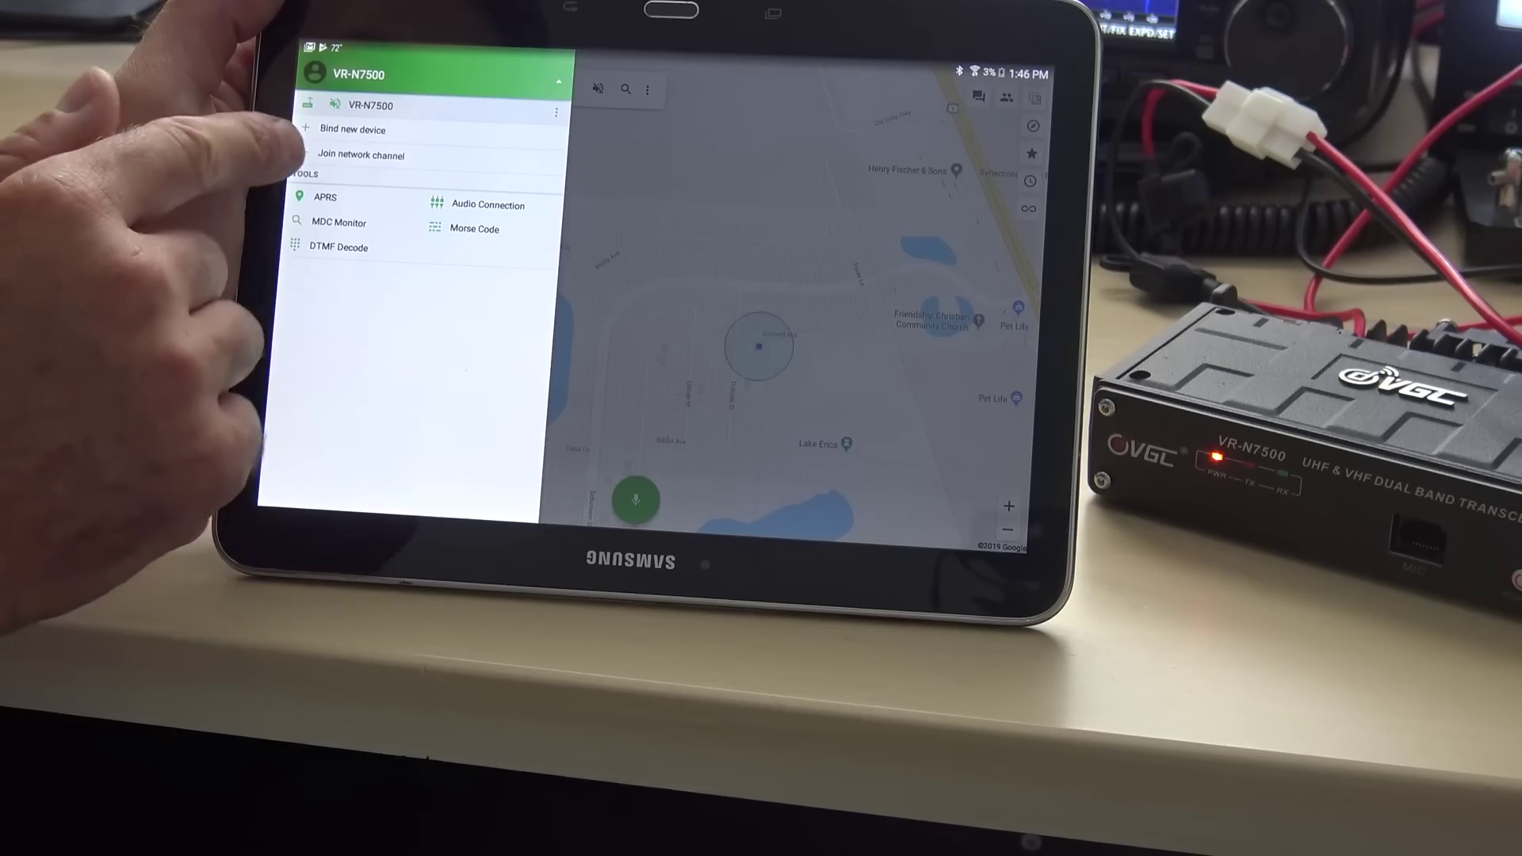
left_click(361, 155)
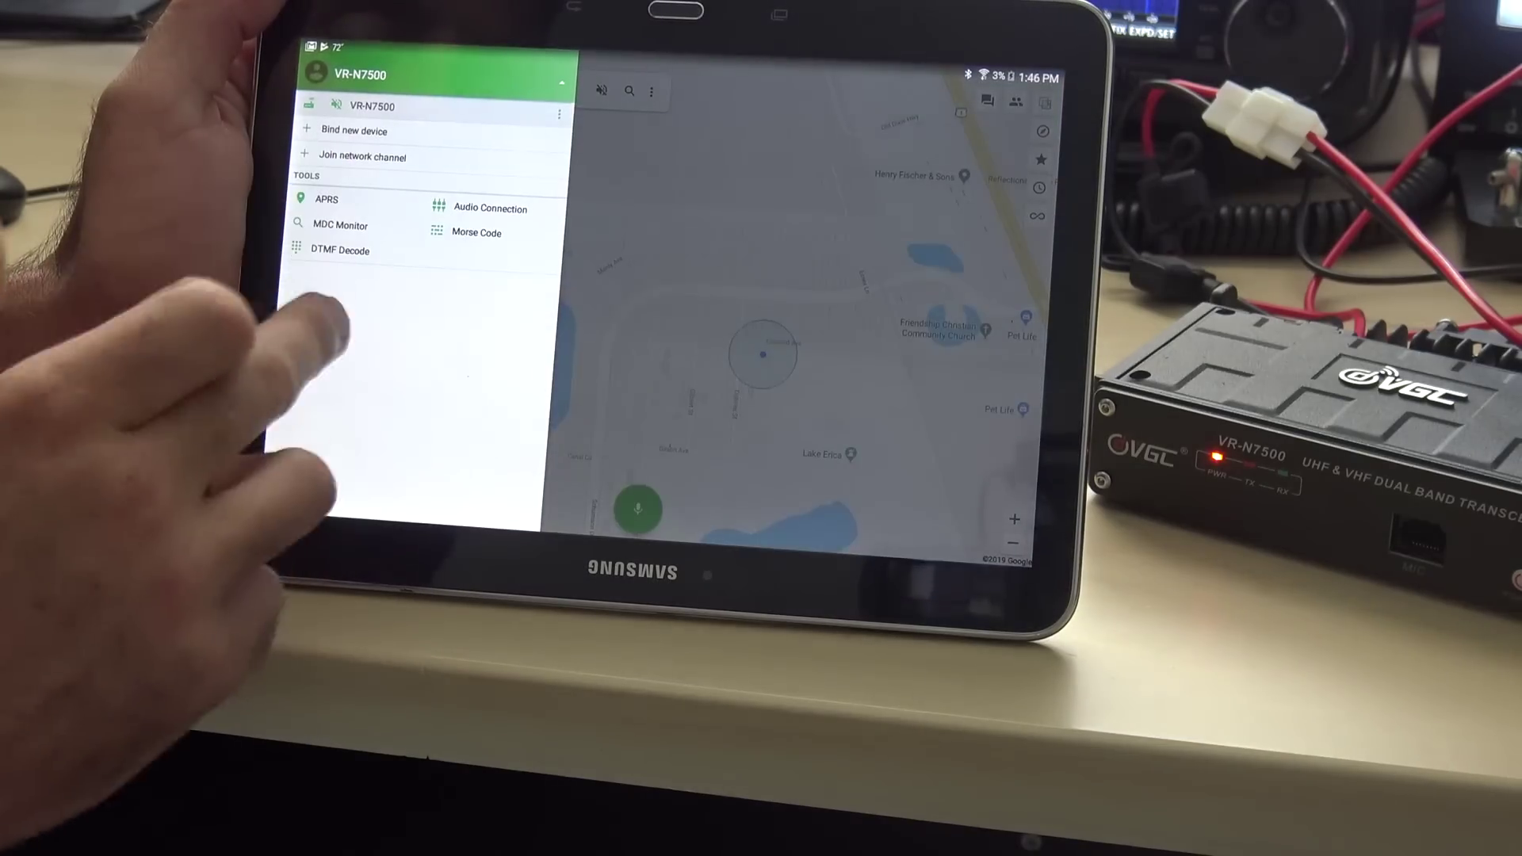
Step: Pan across the local area on the APRS map, then return to the main map
left_click(326, 198)
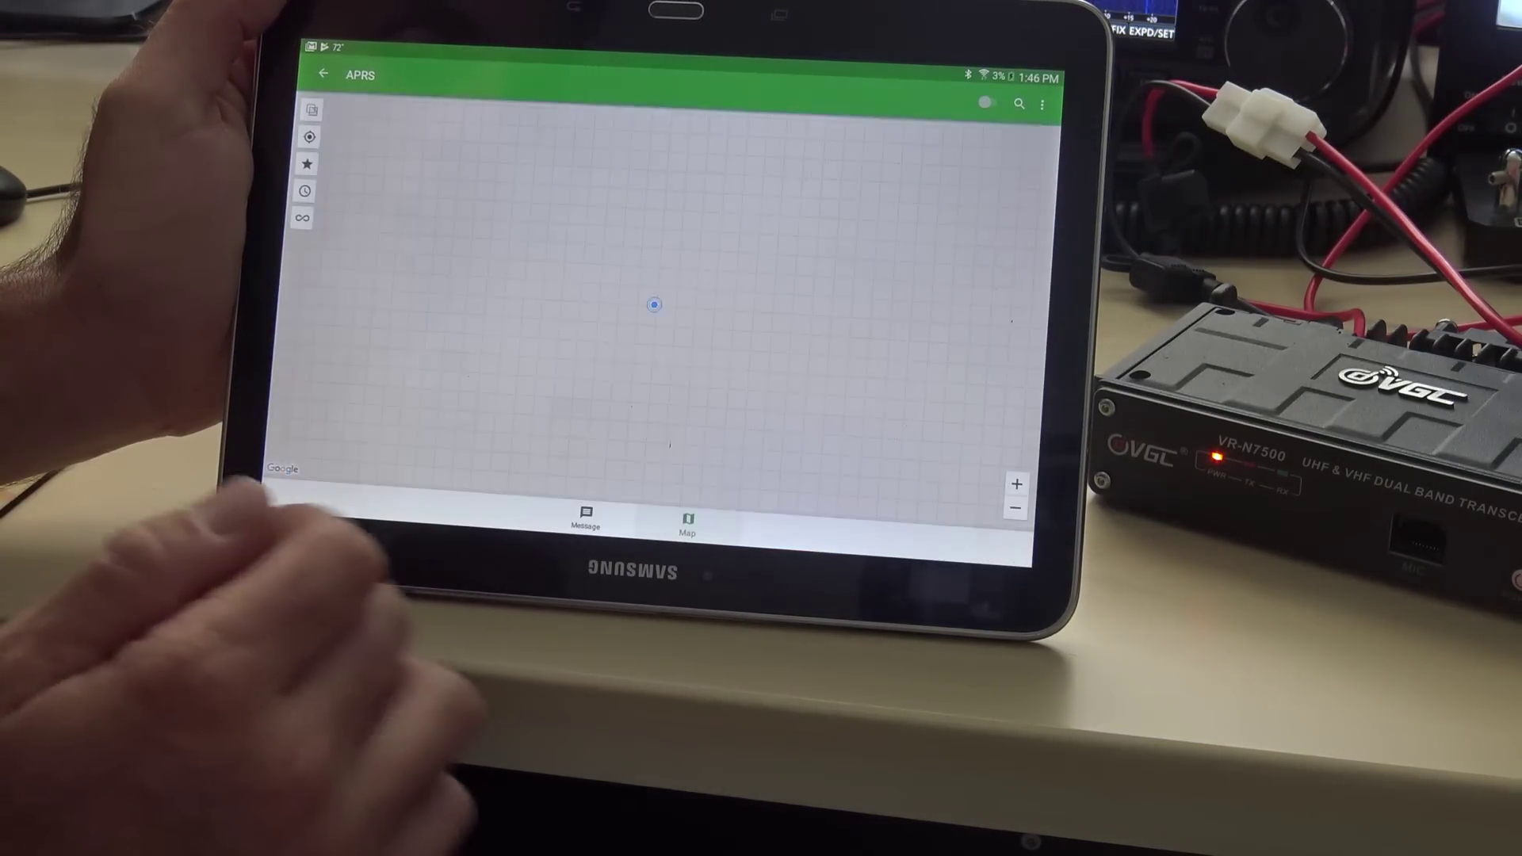
left_click_drag(476, 393, 393, 356)
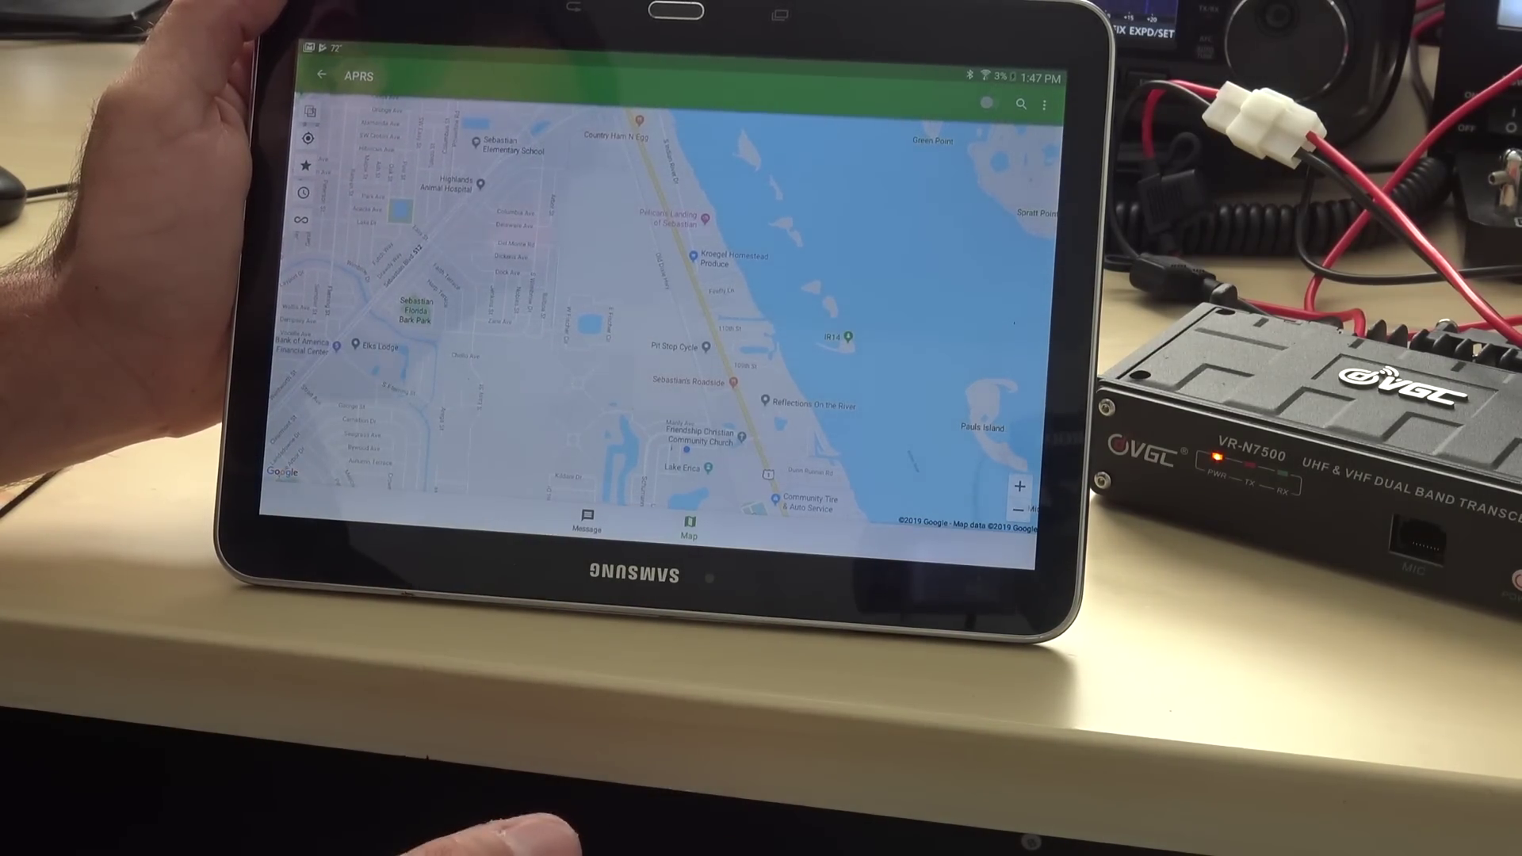
left_click(321, 74)
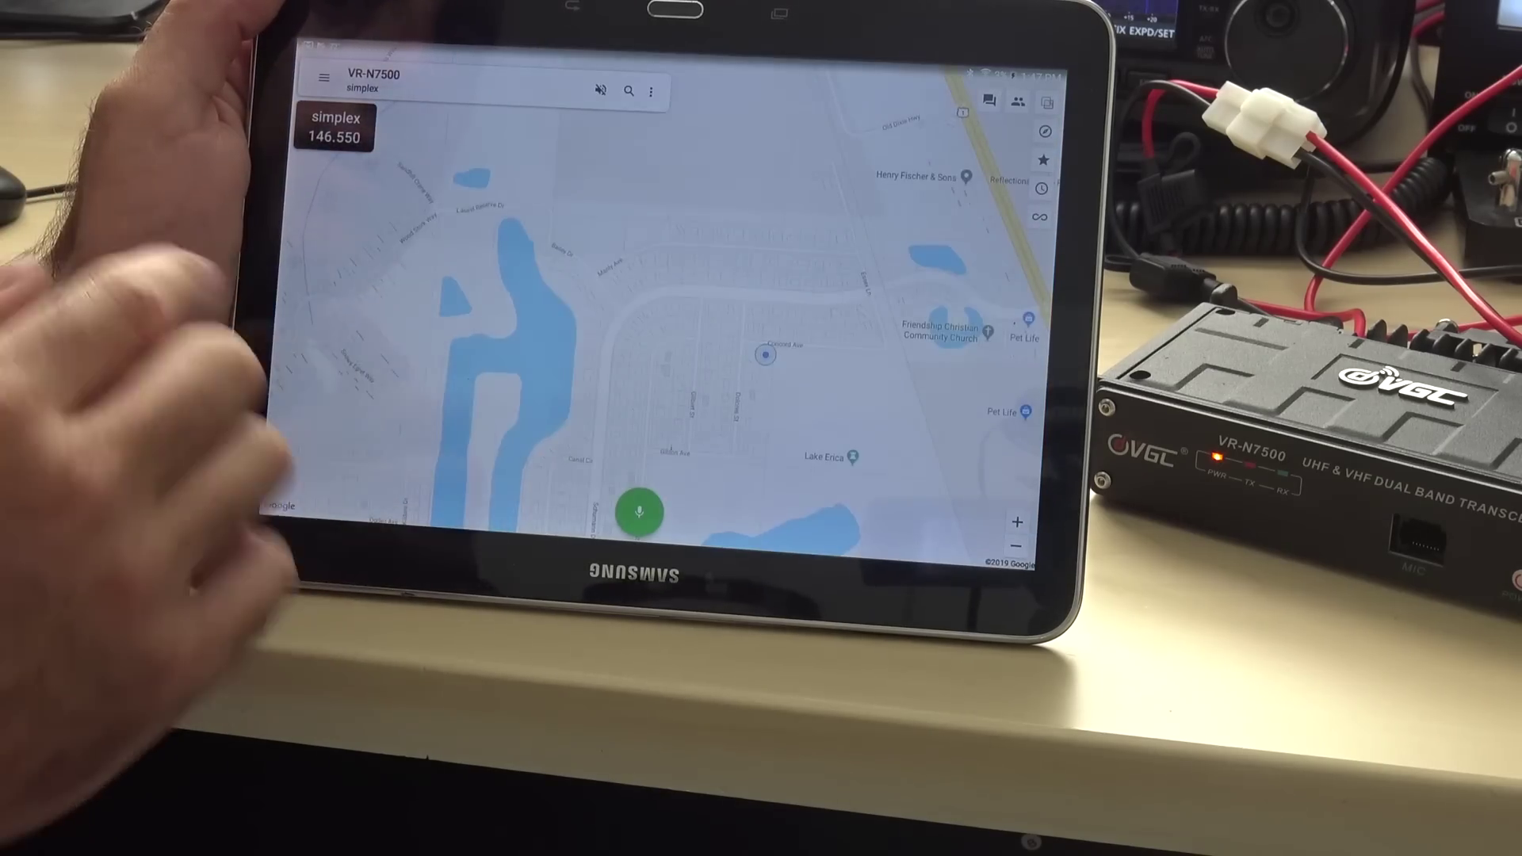
Step: Launch the Morse Code tool from the tools menu and start its monitor
left_click(323, 74)
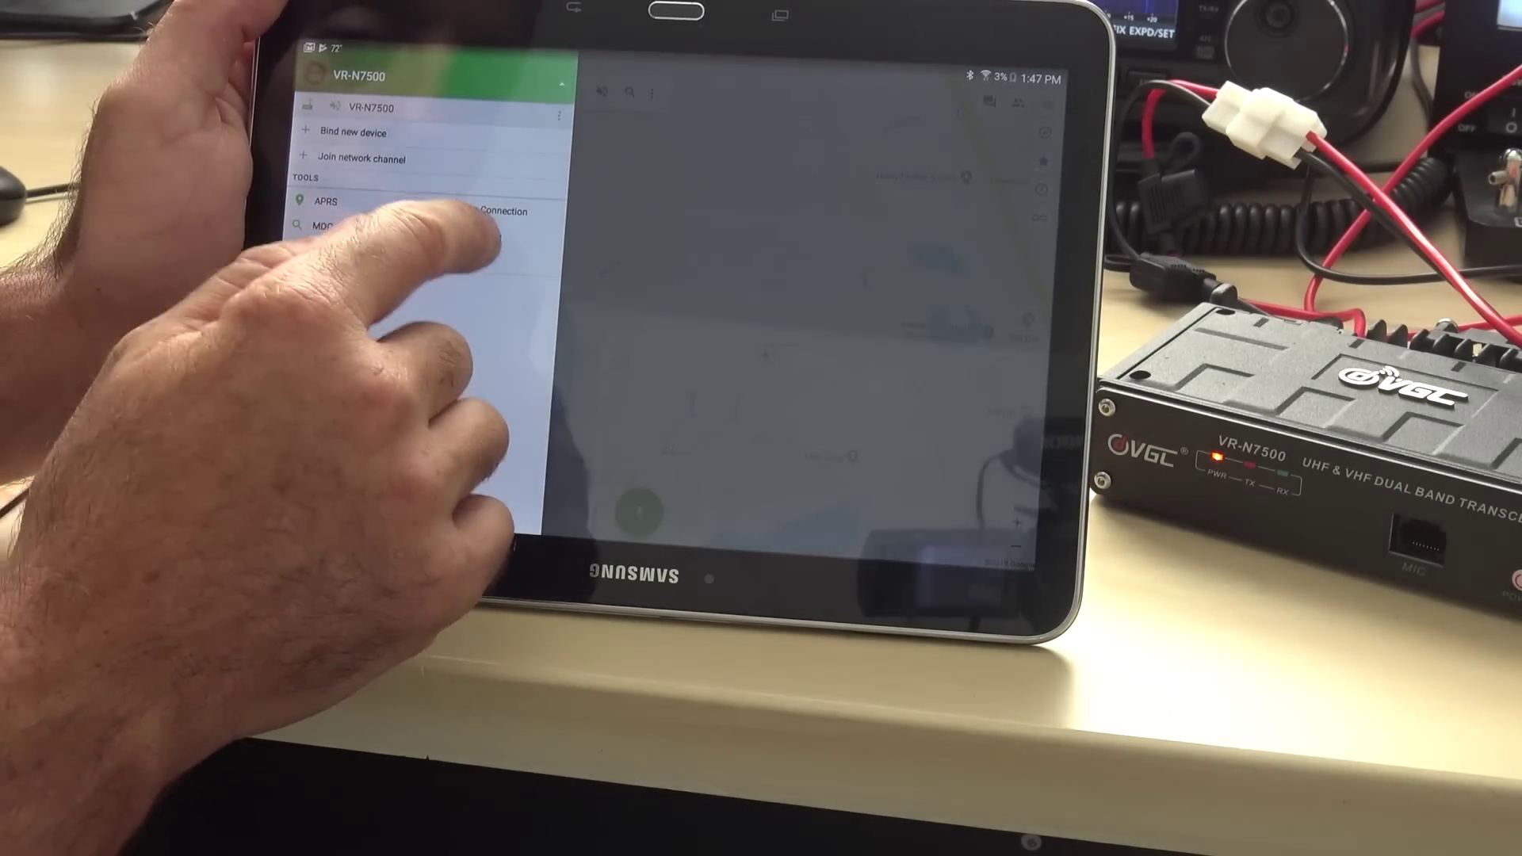
left_click(357, 238)
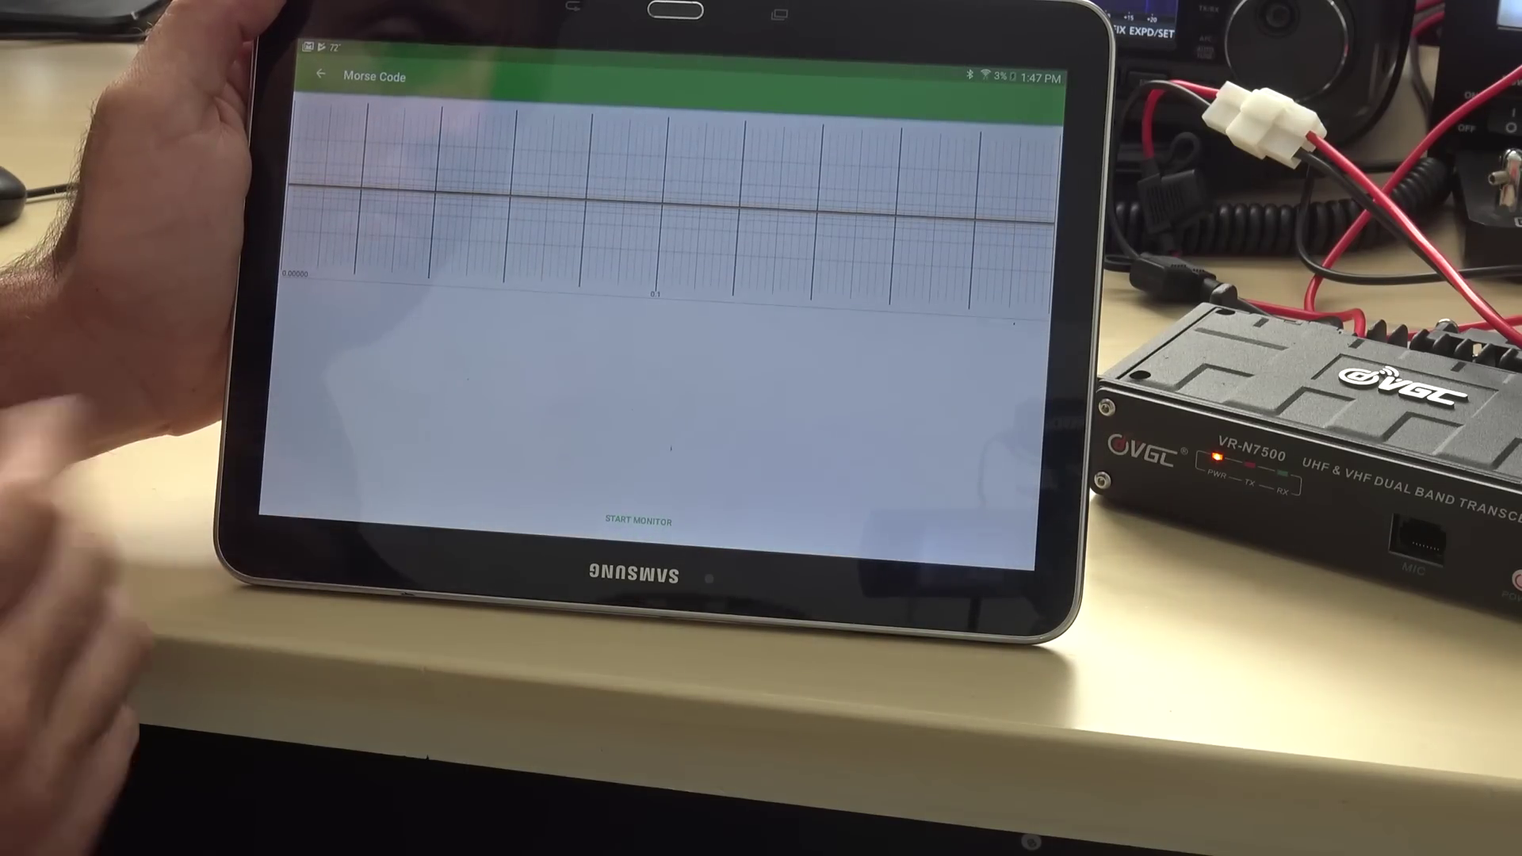
left_click(639, 520)
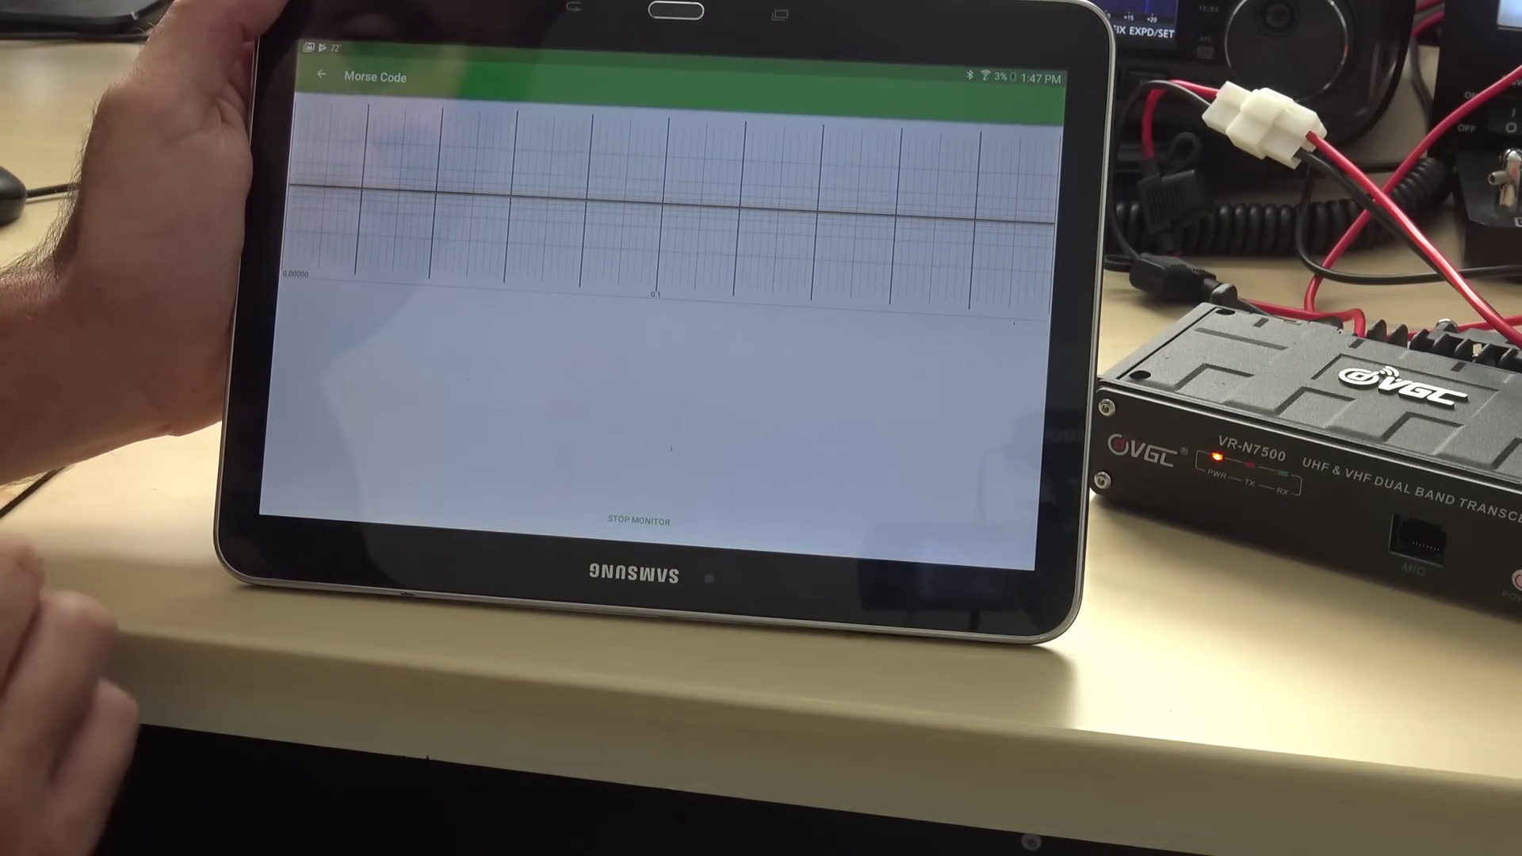